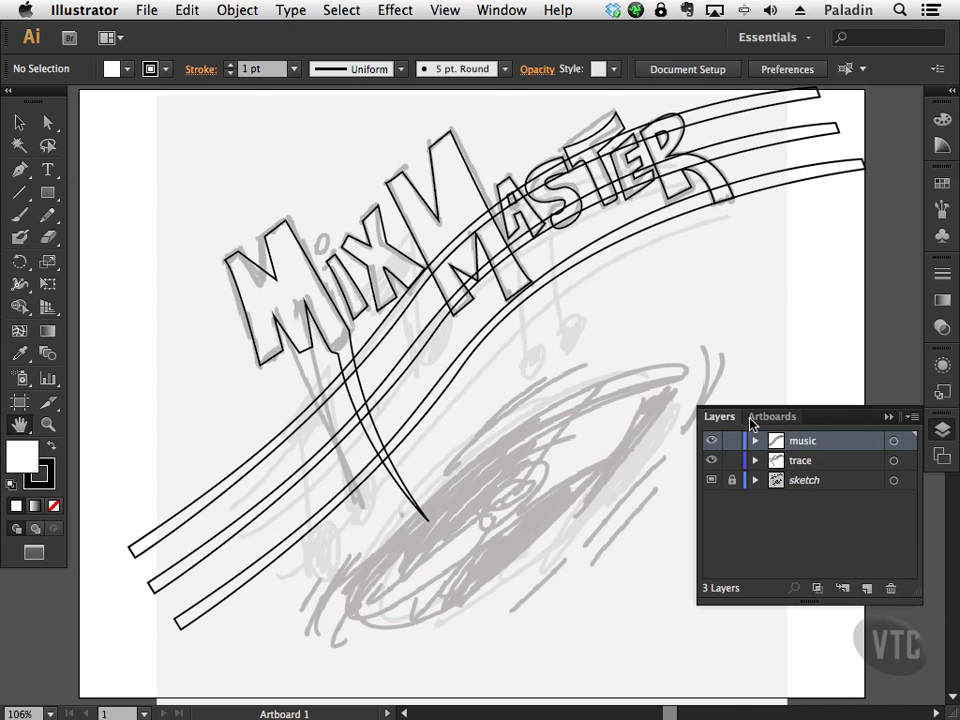
Step: Lock the music layer and make the trace layer active
click(19, 122)
click(731, 440)
click(808, 462)
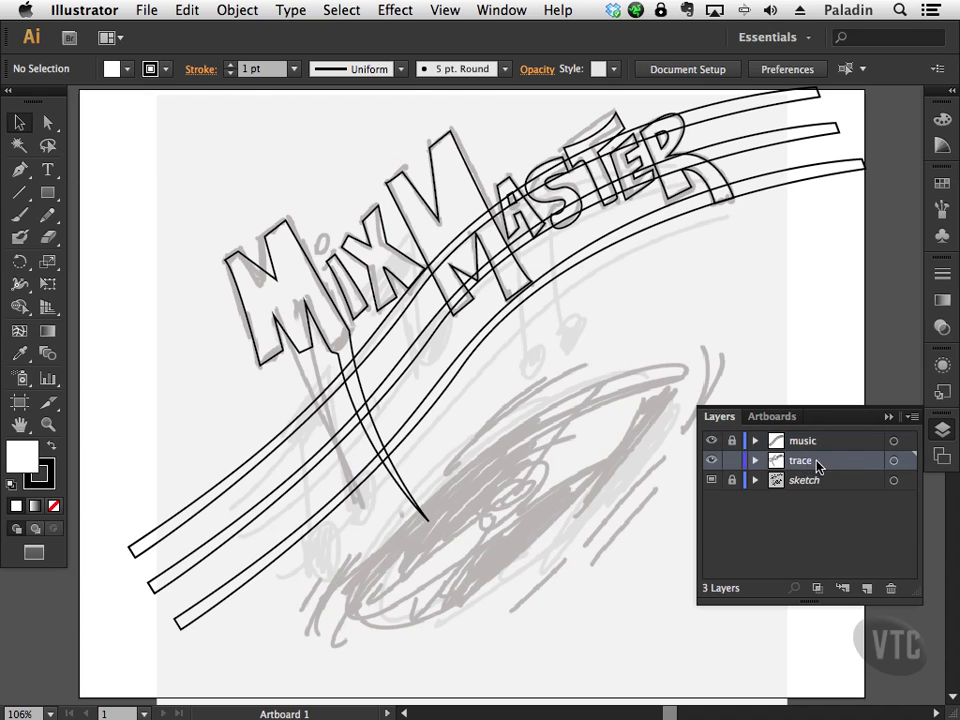
Step: Copy all the MixMaster lettering paths from the trace layer into a new 11 × 8.5 in Letter document
drag(188, 127, 720, 600)
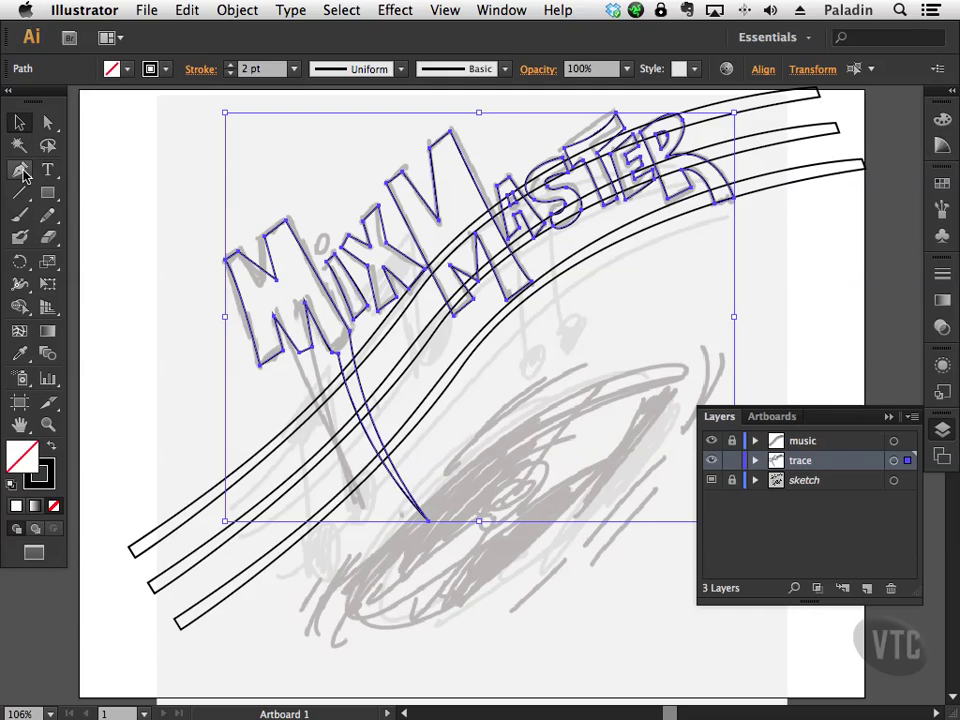
key(super+shift+b)
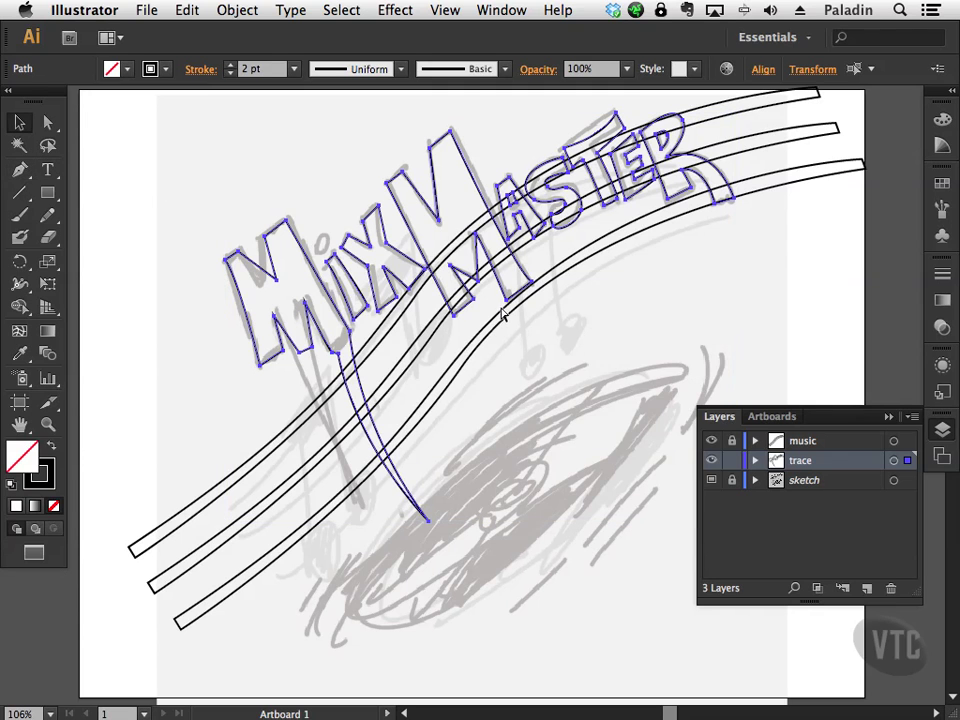
key(super+n)
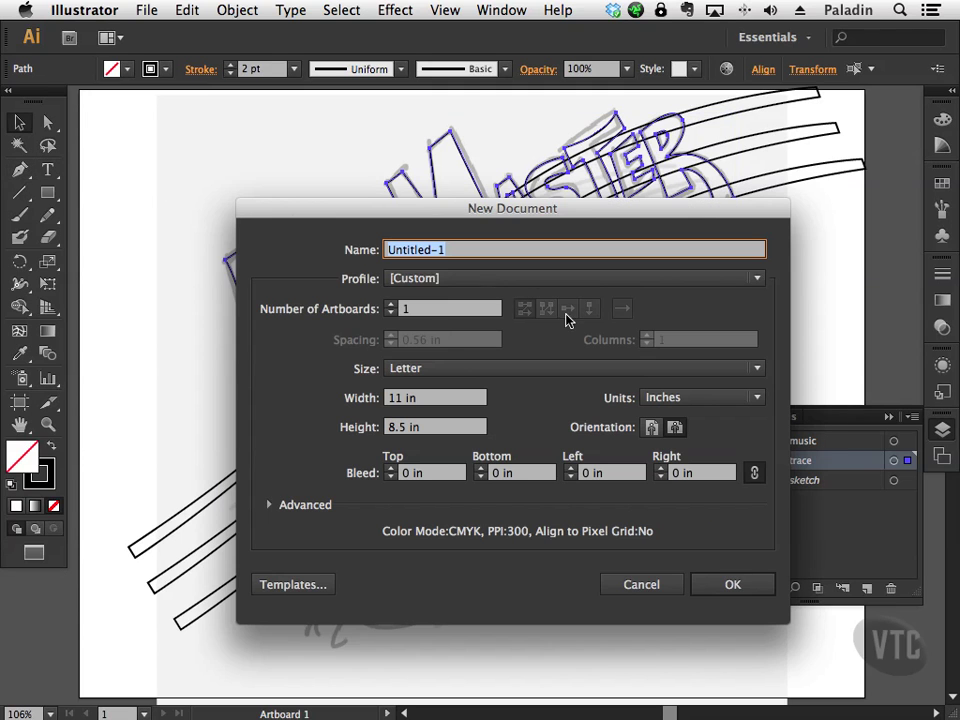
click(728, 585)
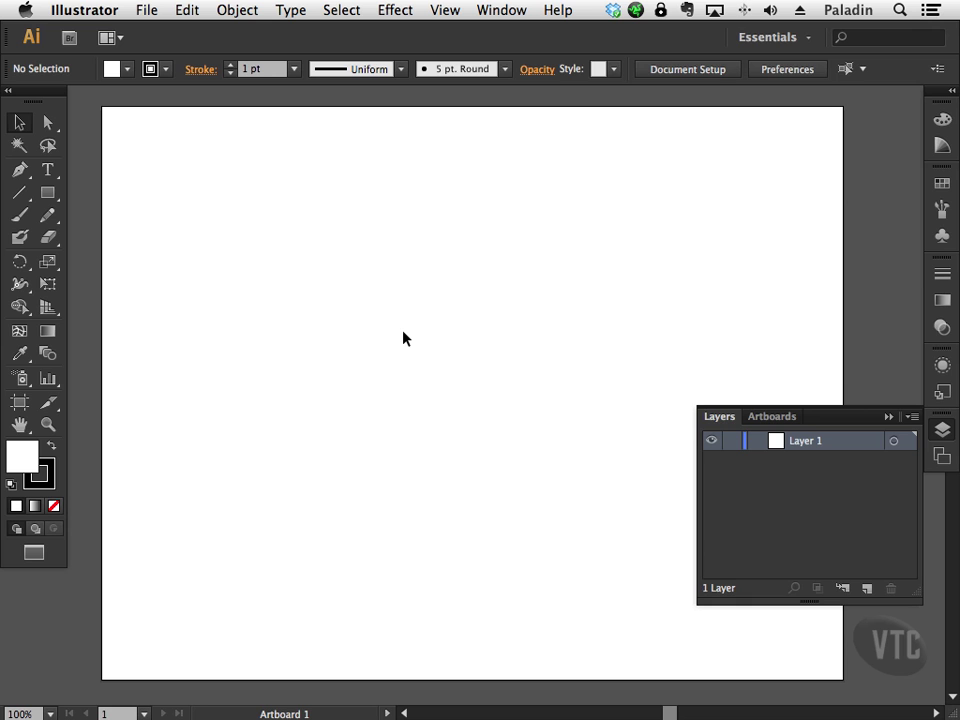
key(super+v)
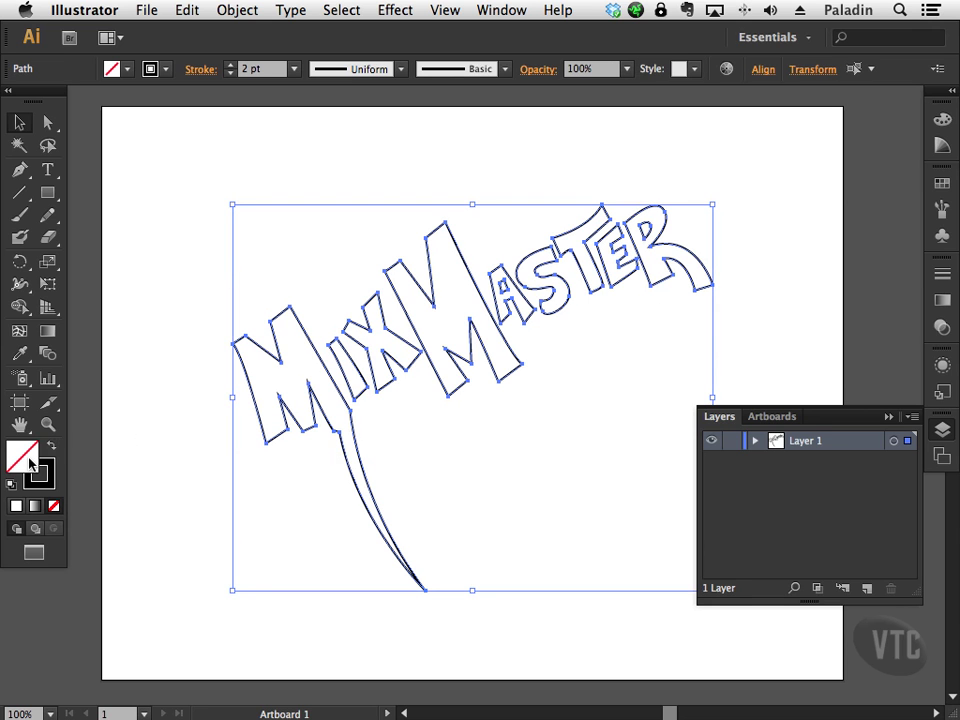
Step: Fill the pasted MixMaster lettering with a dark navy blue
double_click(22, 459)
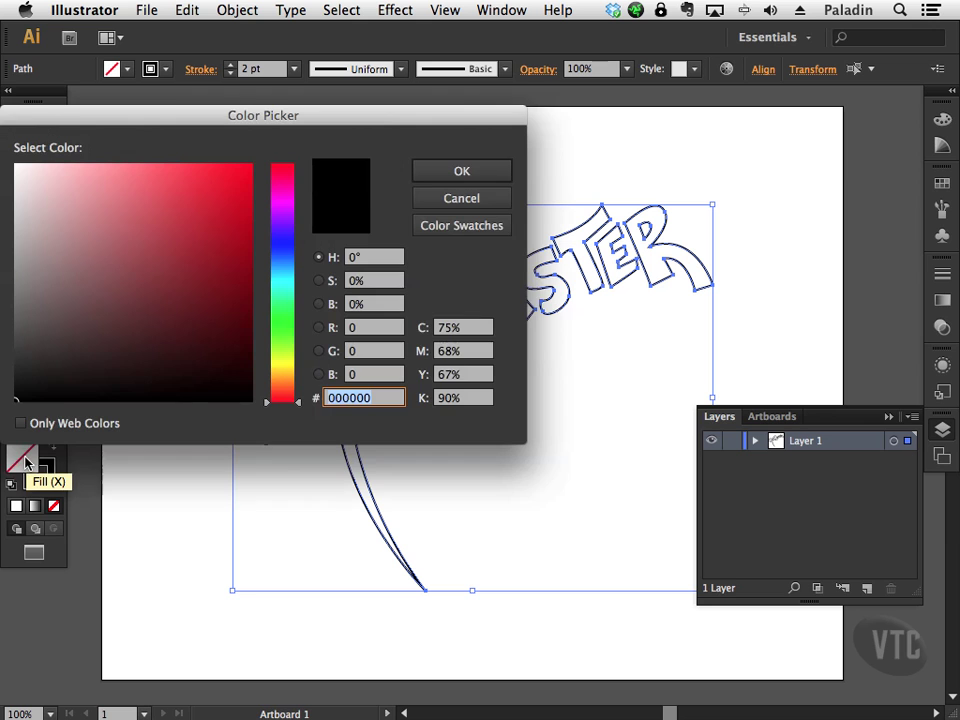
drag(283, 251, 283, 264)
mouse_move(225, 285)
mouse_down()
mouse_move(214, 336)
mouse_move(205, 335)
mouse_up()
click(431, 176)
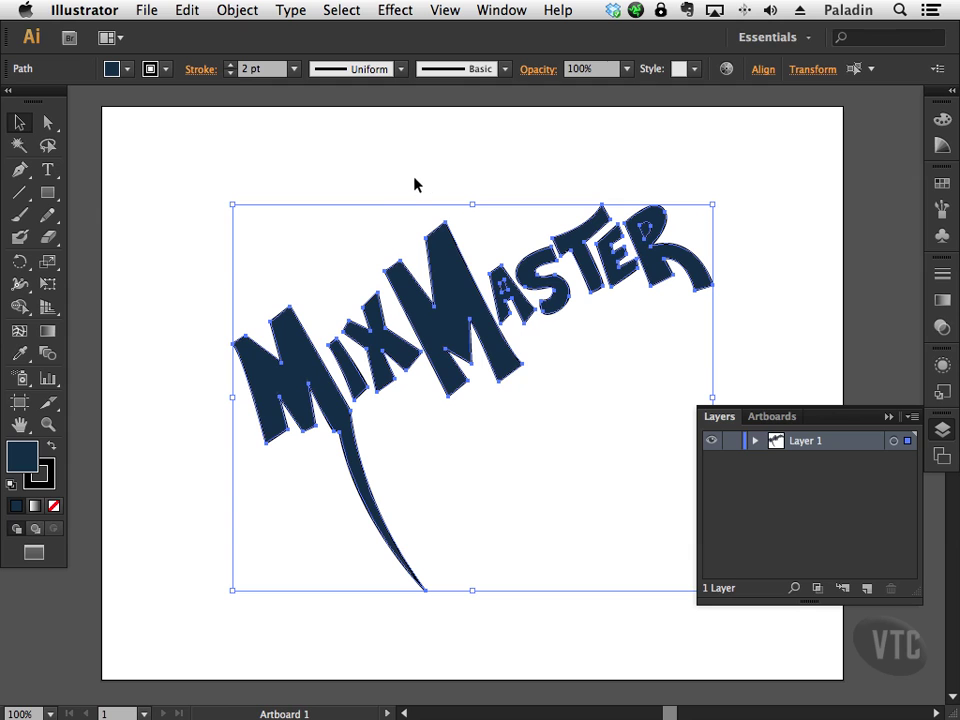
Step: Set the lettering's stroke color to crimson BC063A
key(x)
double_click(52, 475)
drag(284, 218, 286, 174)
click(238, 208)
mouse_move(239, 202)
mouse_down()
mouse_move(240, 182)
mouse_move(245, 225)
mouse_up()
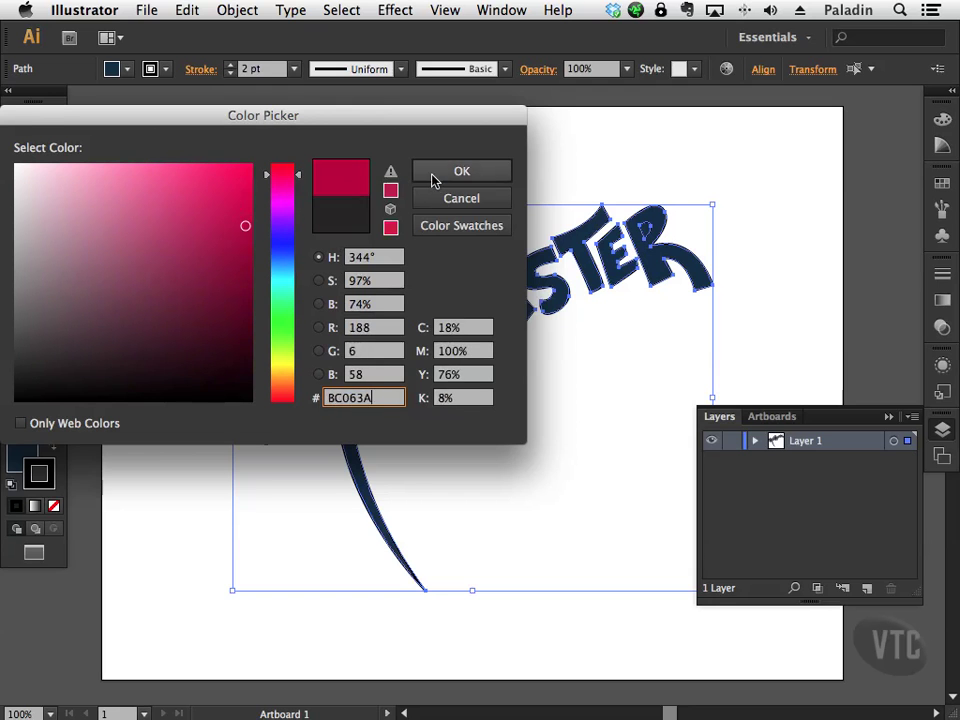
click(435, 177)
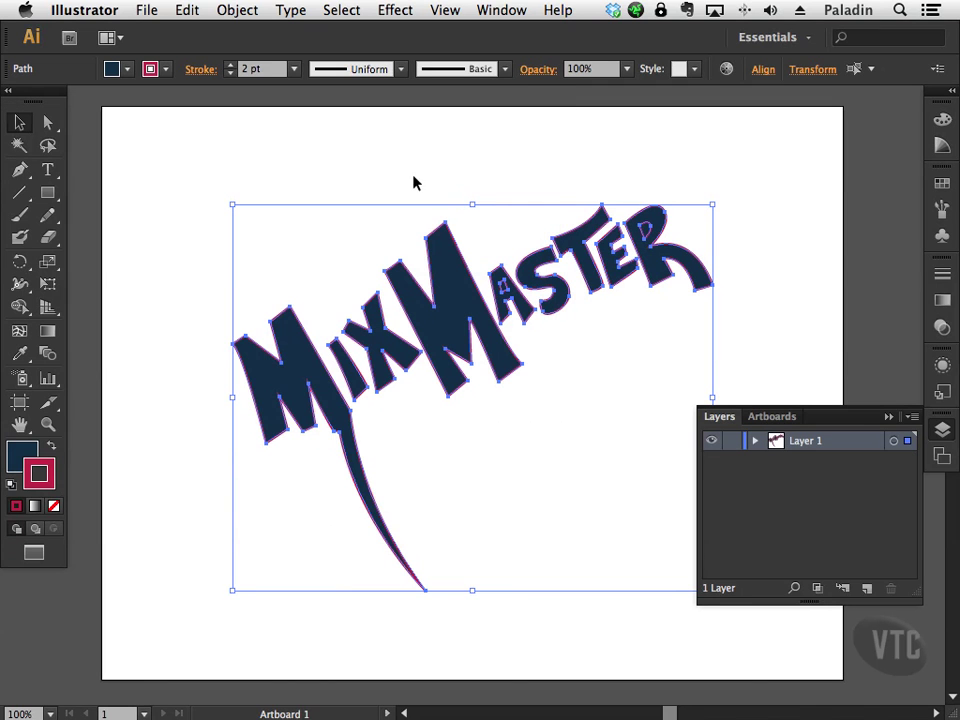
Step: Try a 4 pt stroke weight on the lettering, and undo the change
click(294, 69)
click(330, 210)
click(359, 167)
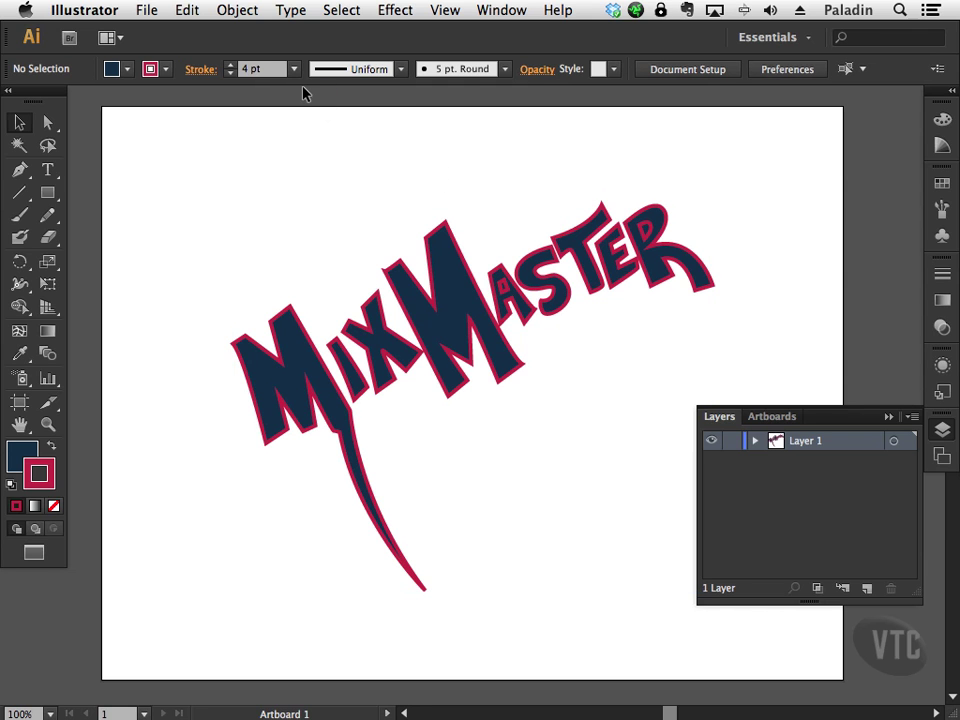
key(super+z)
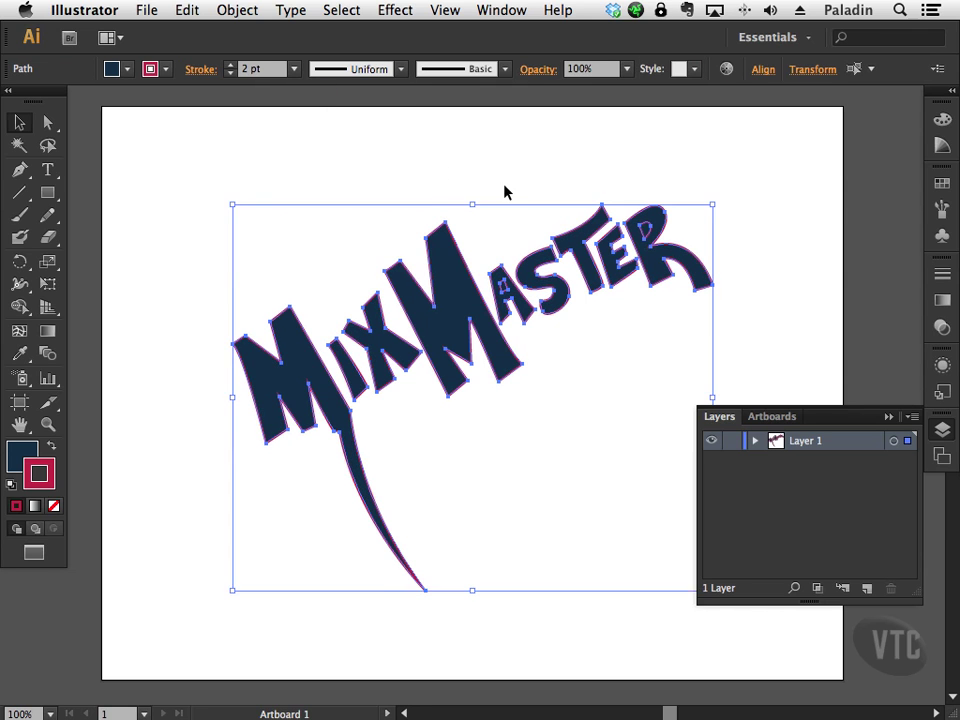
Step: Try moving the outer outline of the letter A up off its inner shape, and undo the move
click(504, 191)
click(47, 424)
drag(396, 170, 706, 398)
click(19, 121)
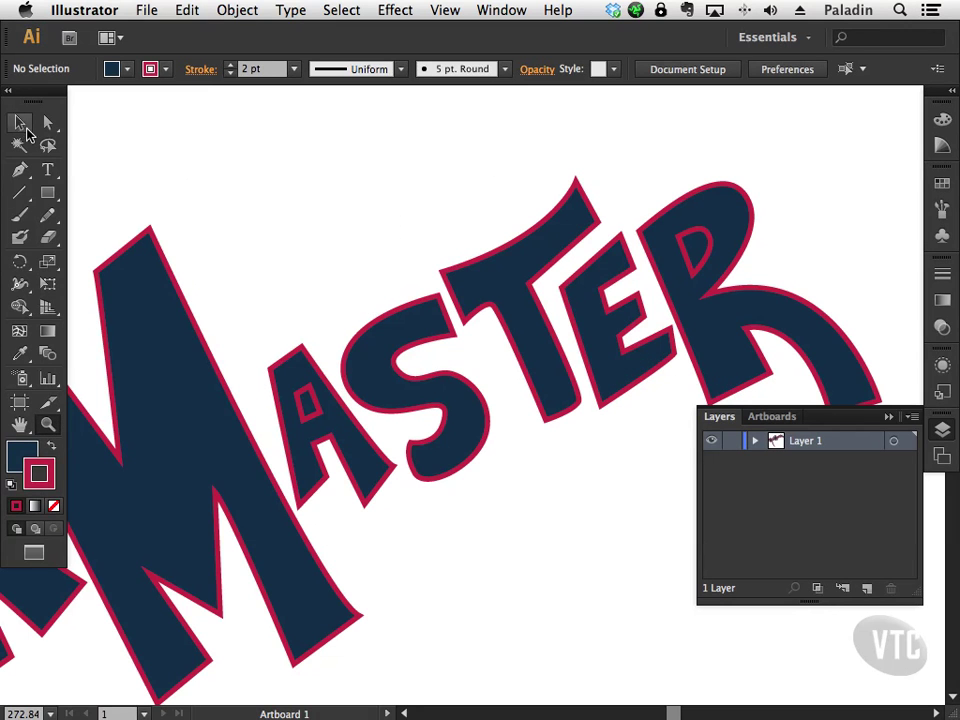
drag(268, 336, 313, 418)
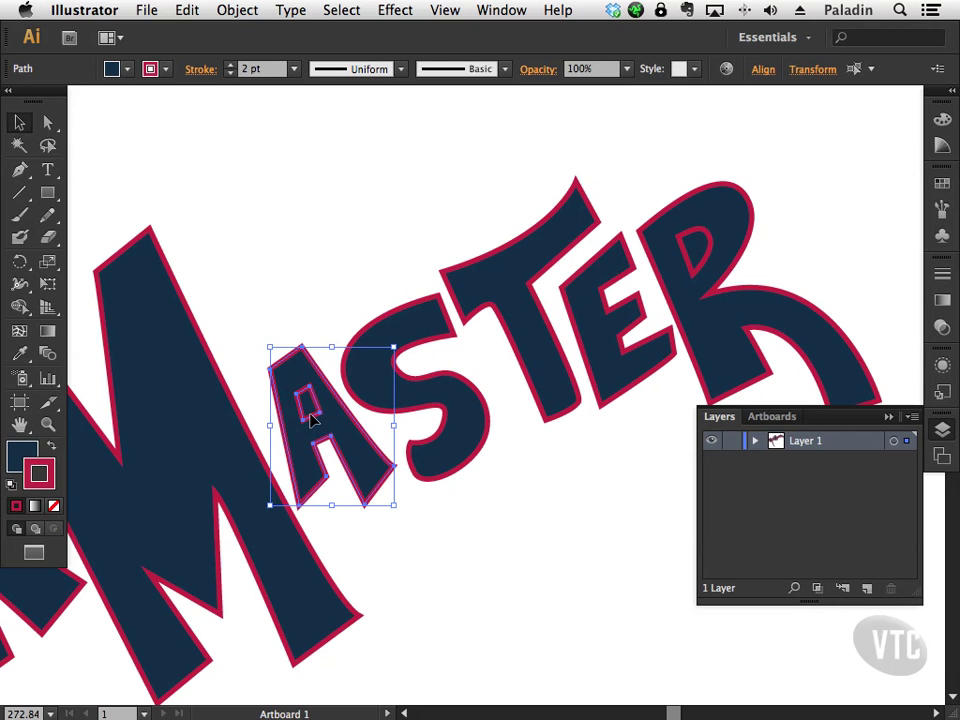
click(291, 330)
drag(300, 358, 293, 191)
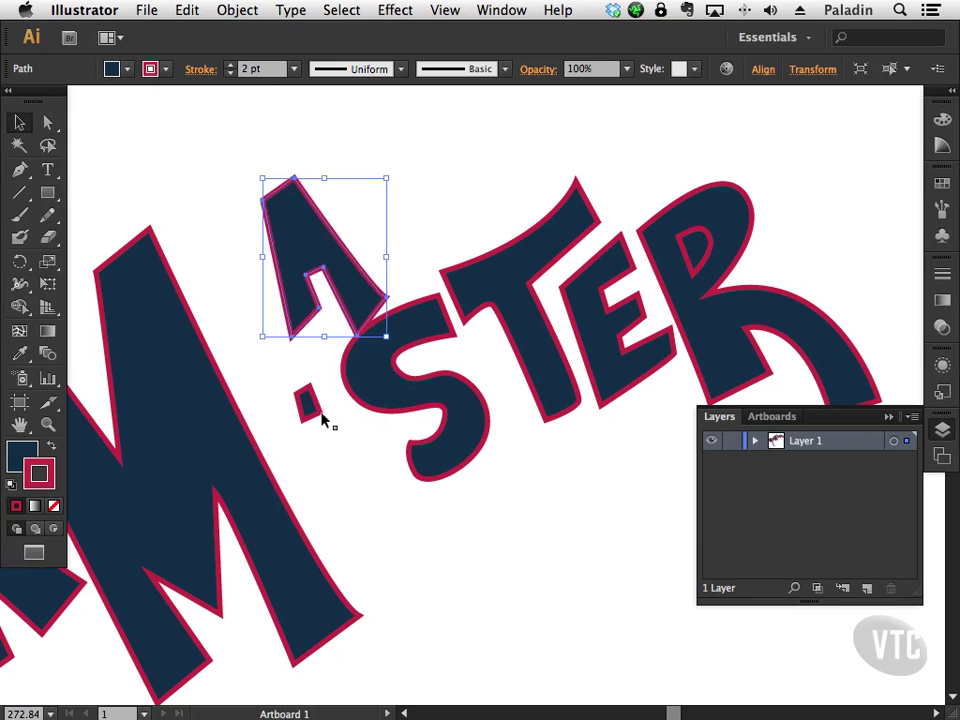
key(super+z)
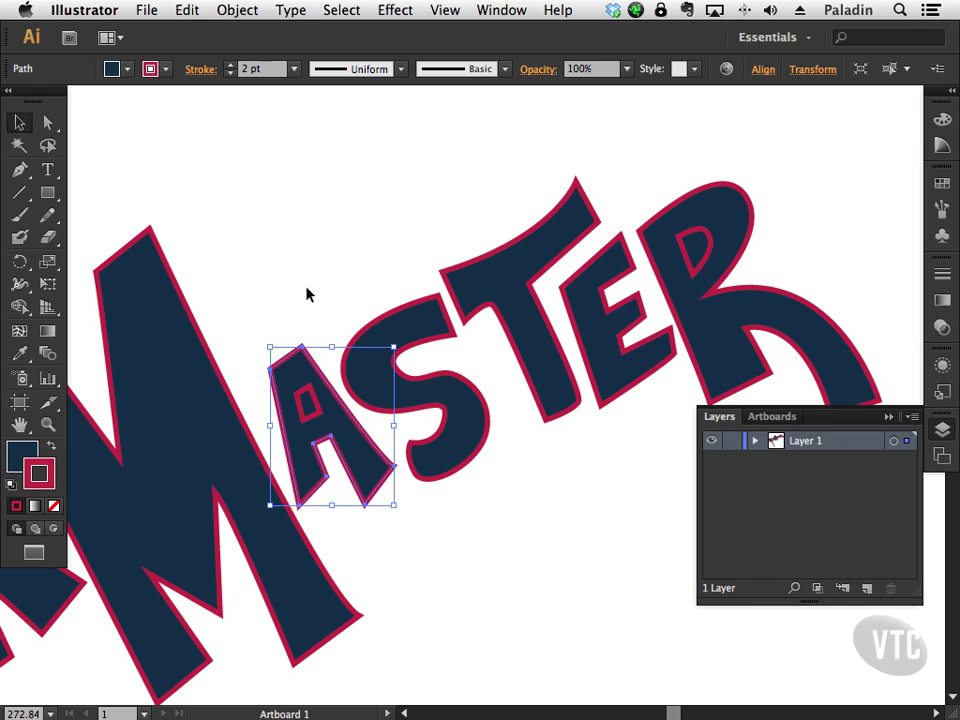
Step: Combine the letter A's outer outline and inner shape into a compound path to cut out its hole
drag(245, 323, 318, 420)
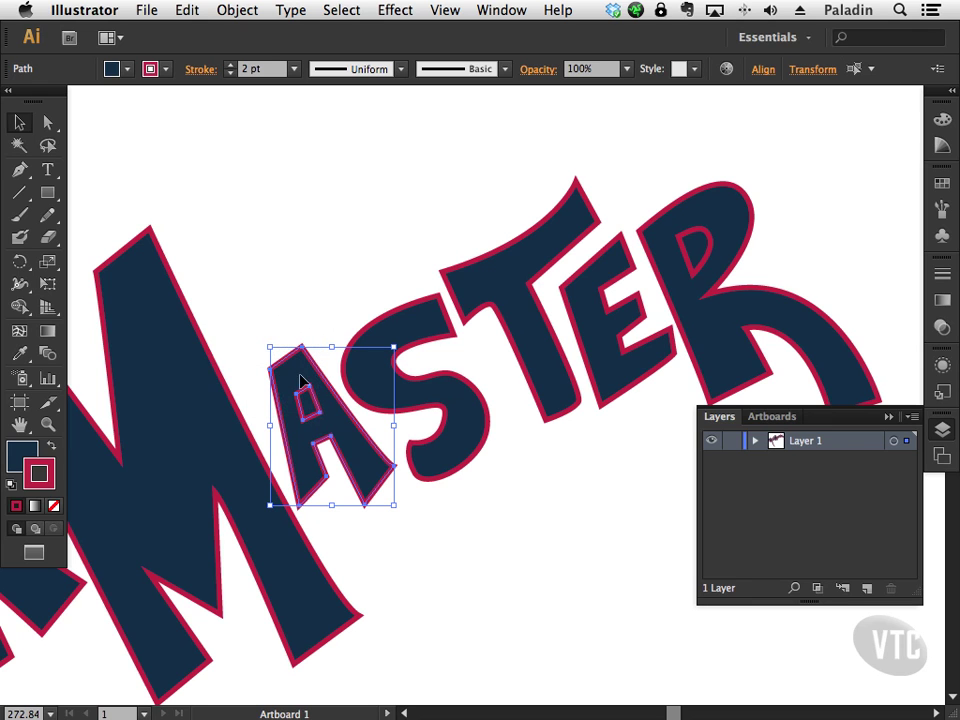
click(238, 11)
mouse_move(291, 540)
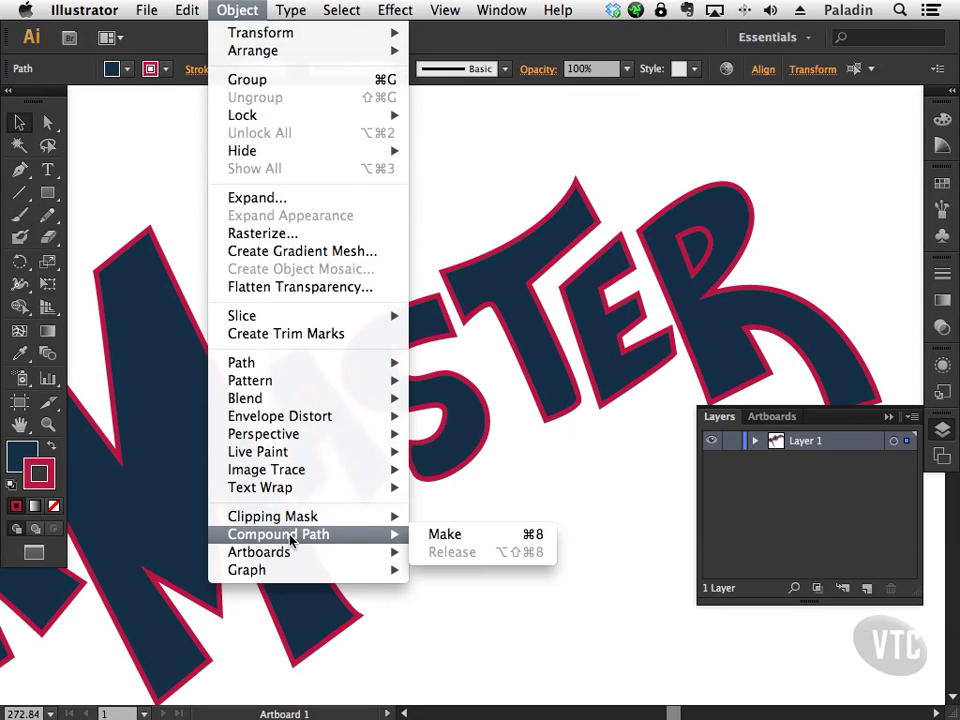
click(445, 535)
click(464, 540)
Step: Make a compound path from the letter R's outer outline and its inner shape
drag(657, 152, 801, 306)
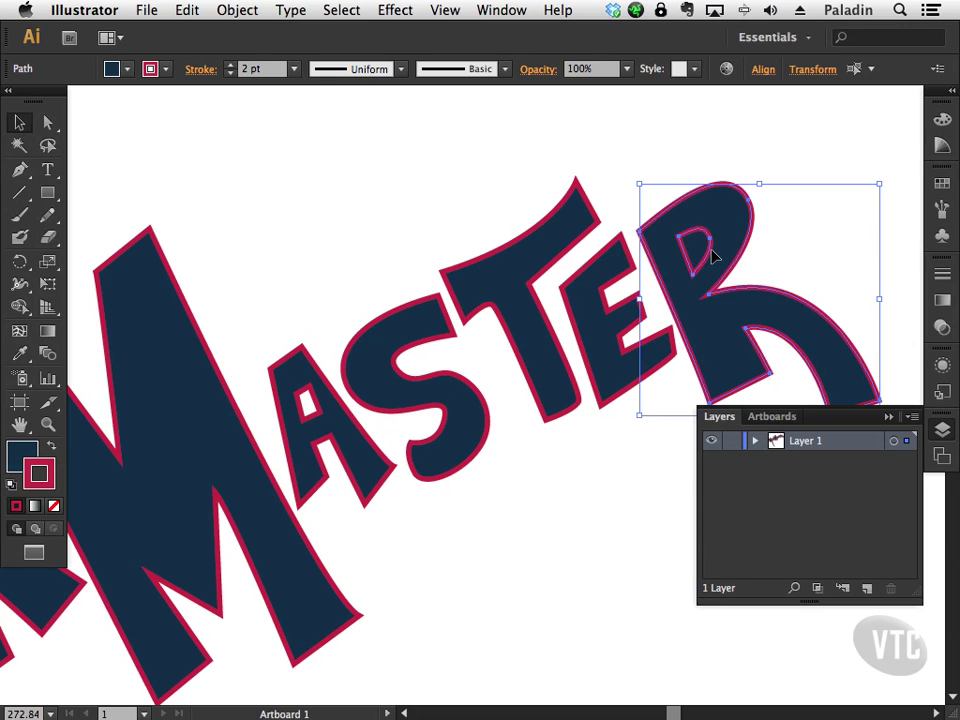
click(232, 11)
mouse_move(297, 538)
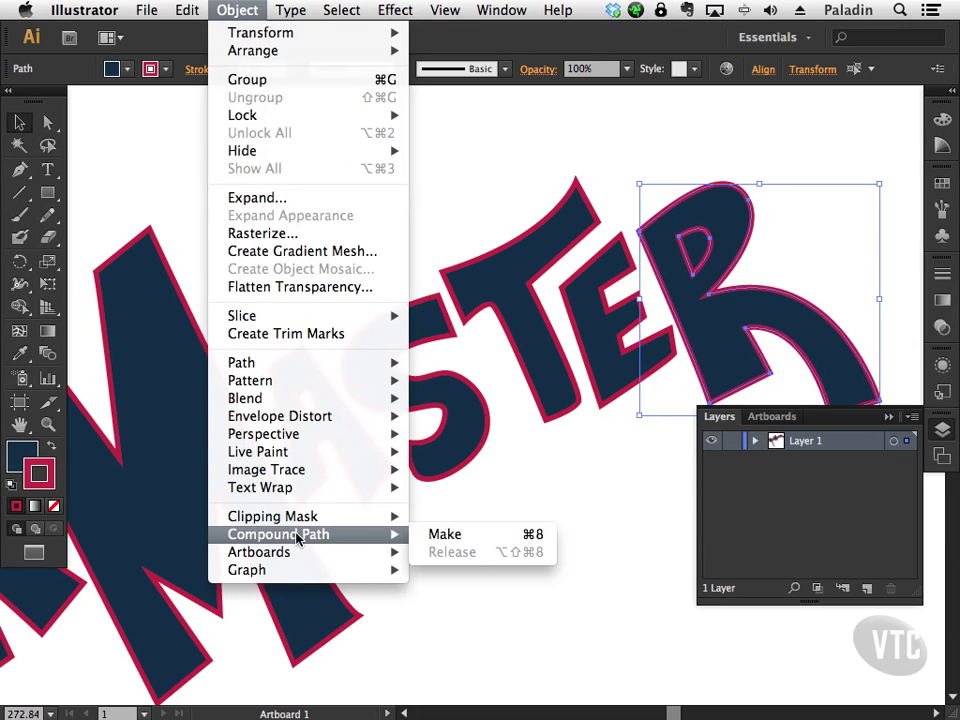
click(456, 536)
click(473, 533)
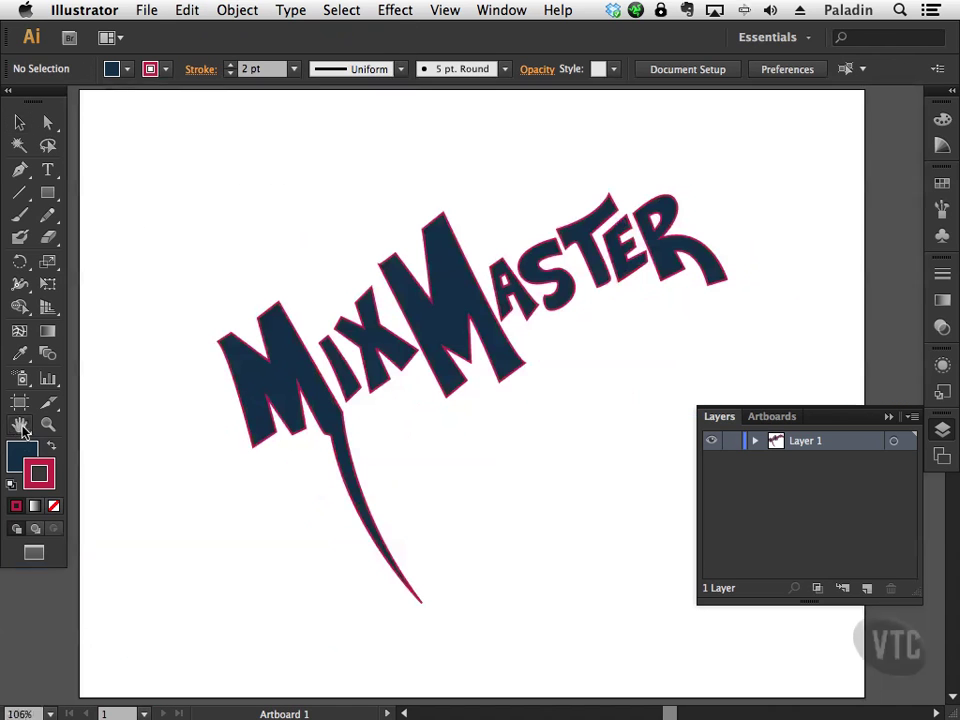
Step: Save the document as logo.ai in the logo folder on the Desktop, in Adobe Illustrator format with the Illustrator CS6 options
double_click(20, 425)
click(148, 12)
click(168, 150)
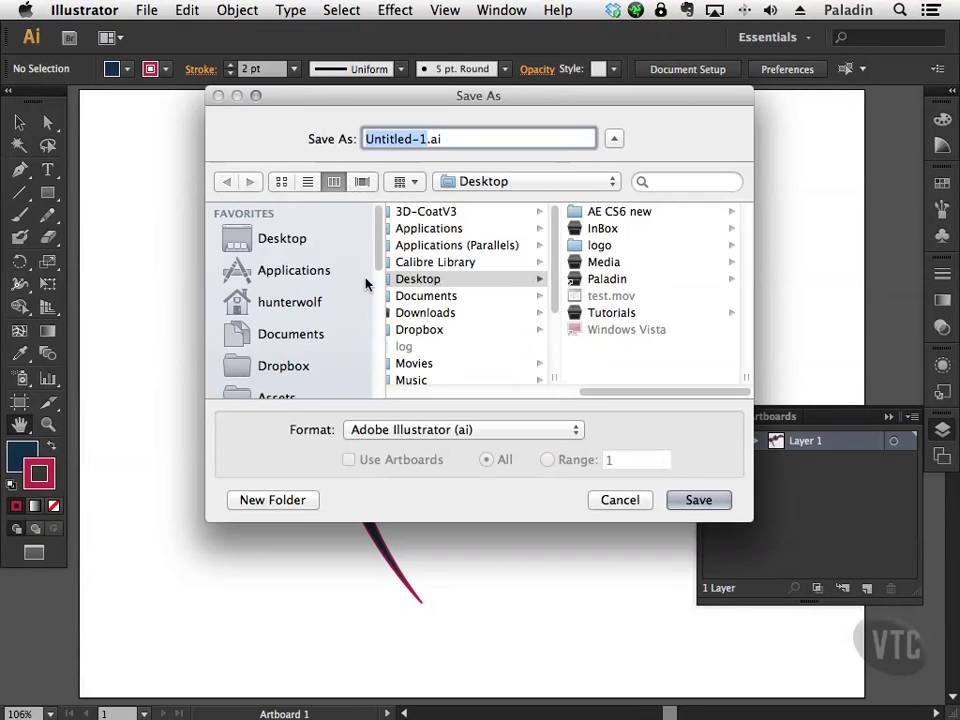
click(626, 245)
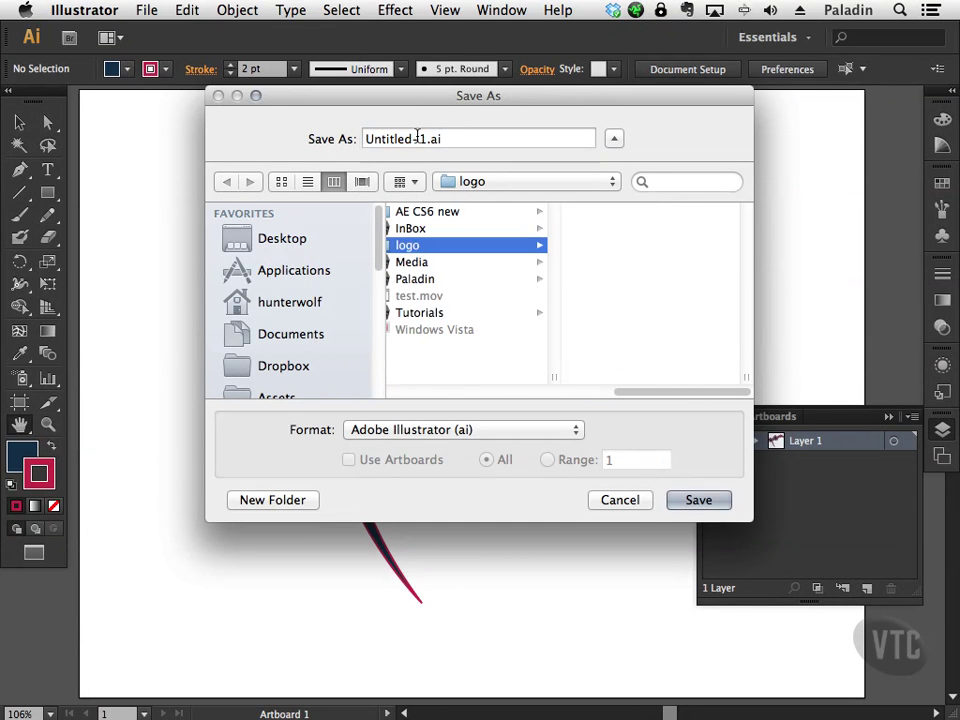
drag(421, 138, 364, 138)
text(lo)
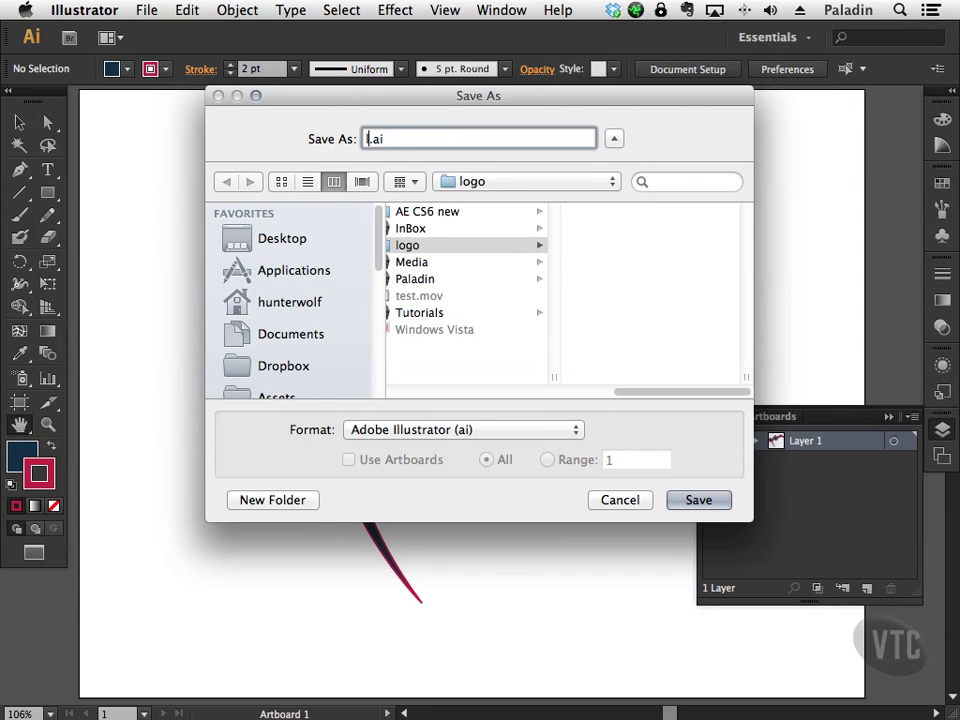
text(go)
click(683, 501)
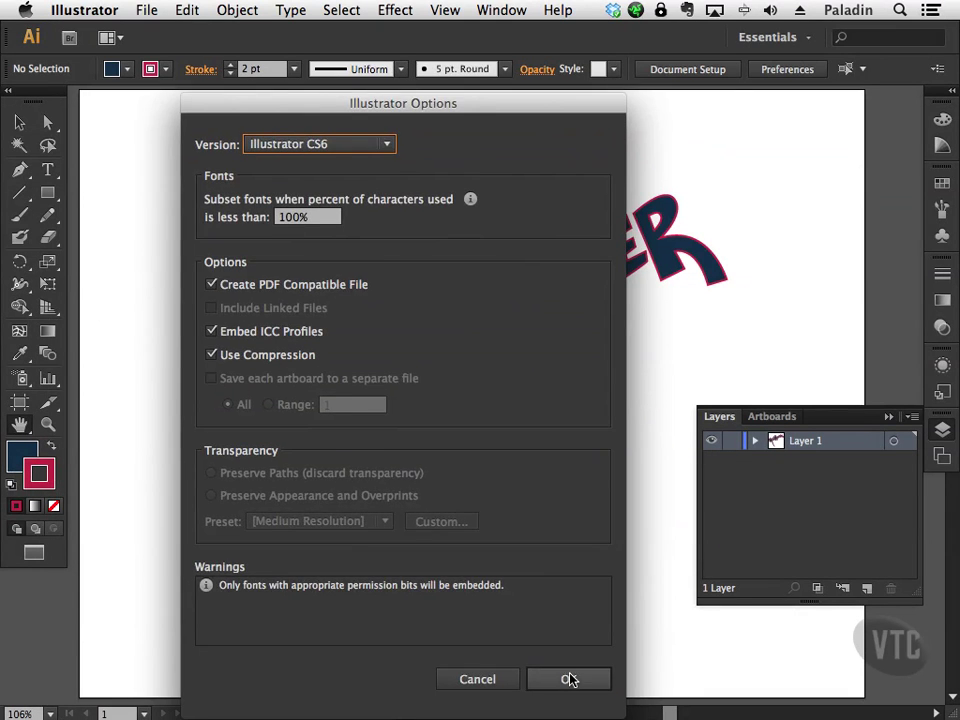
click(569, 679)
Step: Switch back to the sketch tracing document, lock the trace layer and unlock the music layer
click(501, 10)
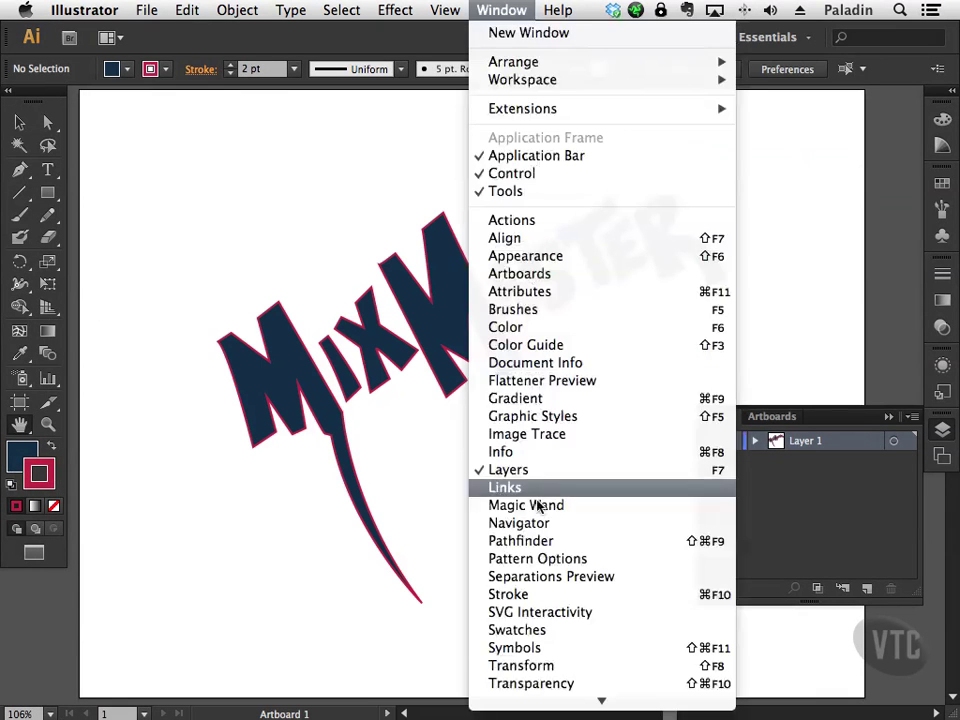
click(546, 696)
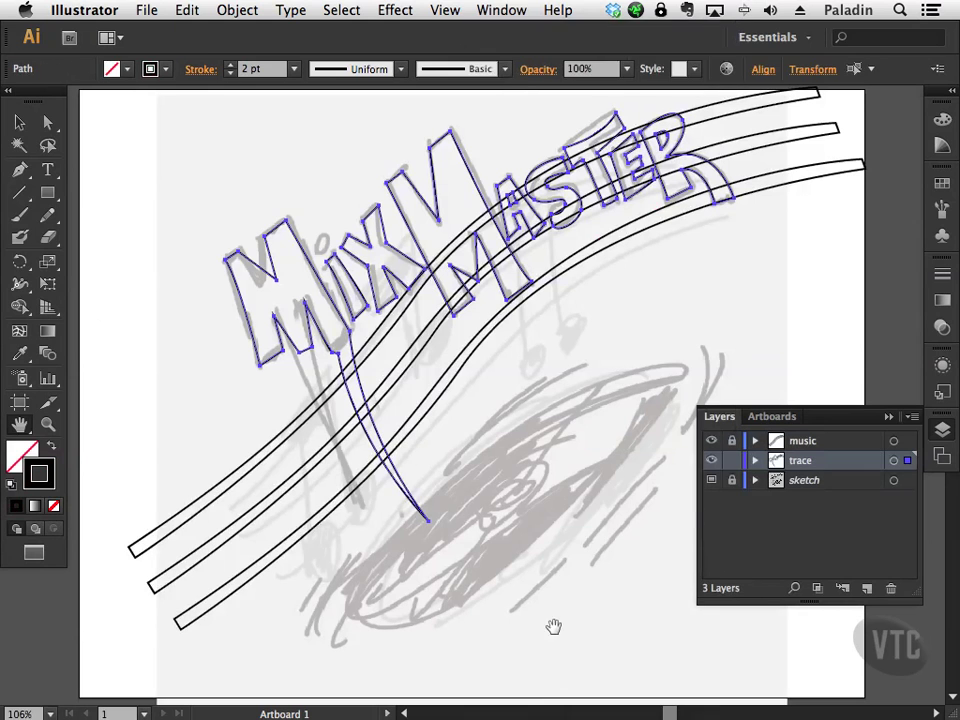
click(733, 460)
click(733, 440)
Step: Copy the three curved staff lines from the music layer into another new 11 × 8.5 in Letter document
click(19, 124)
drag(193, 437, 326, 589)
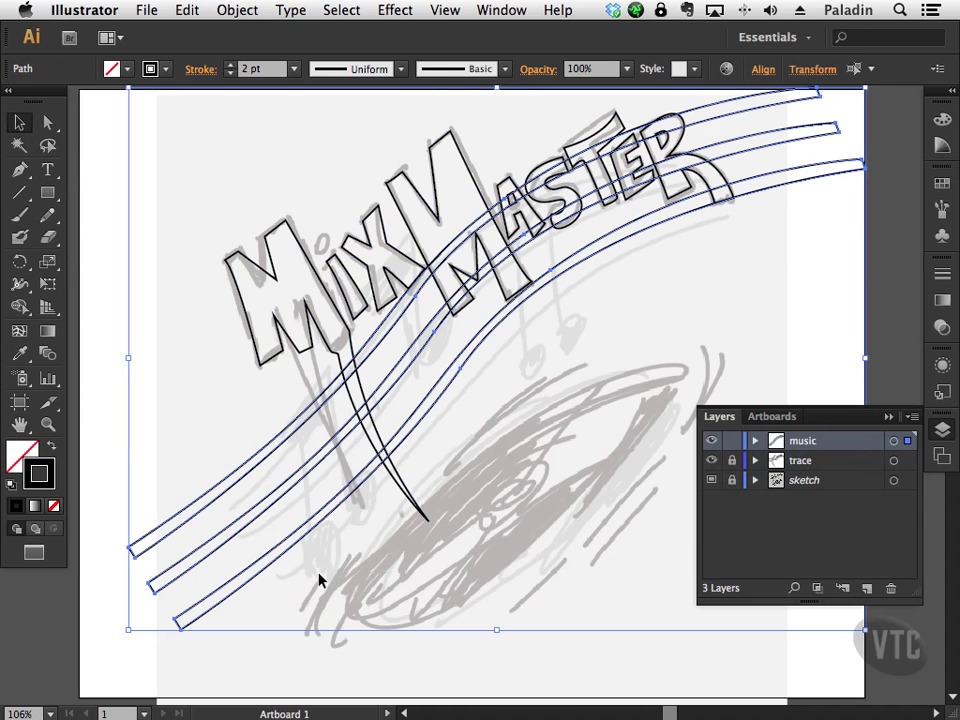
key(ctrl+shift+b)
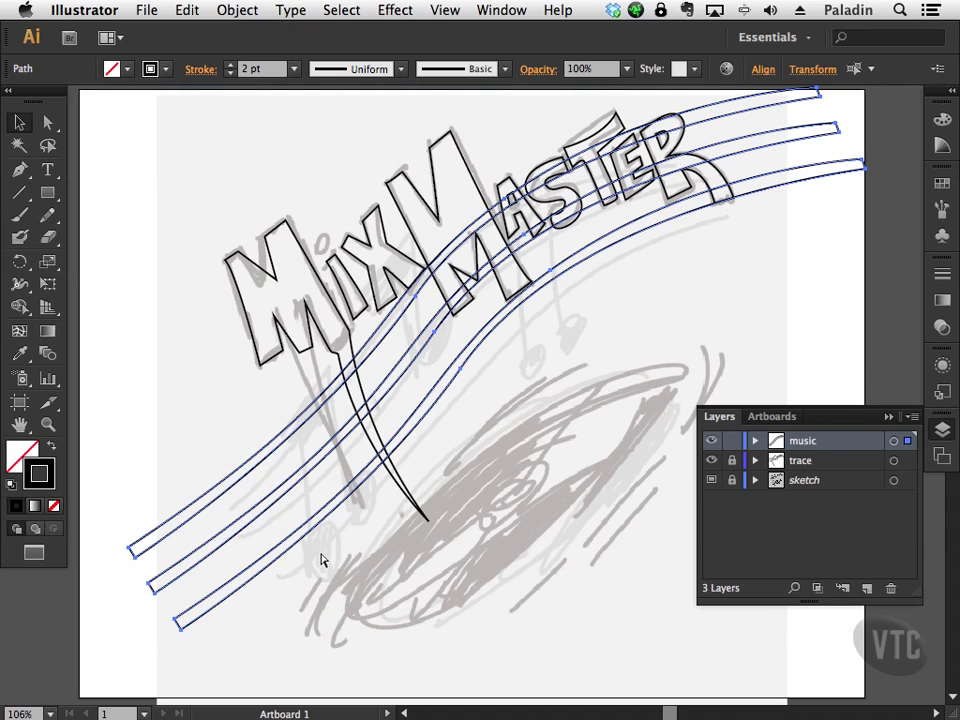
key(super+n)
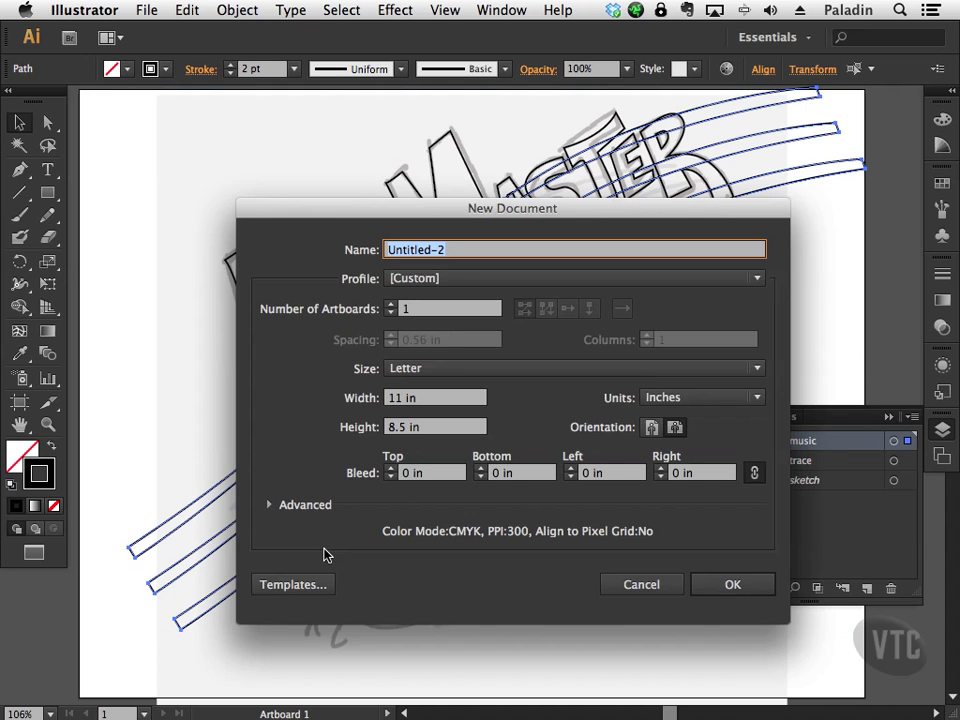
click(705, 584)
key(ctrl+v)
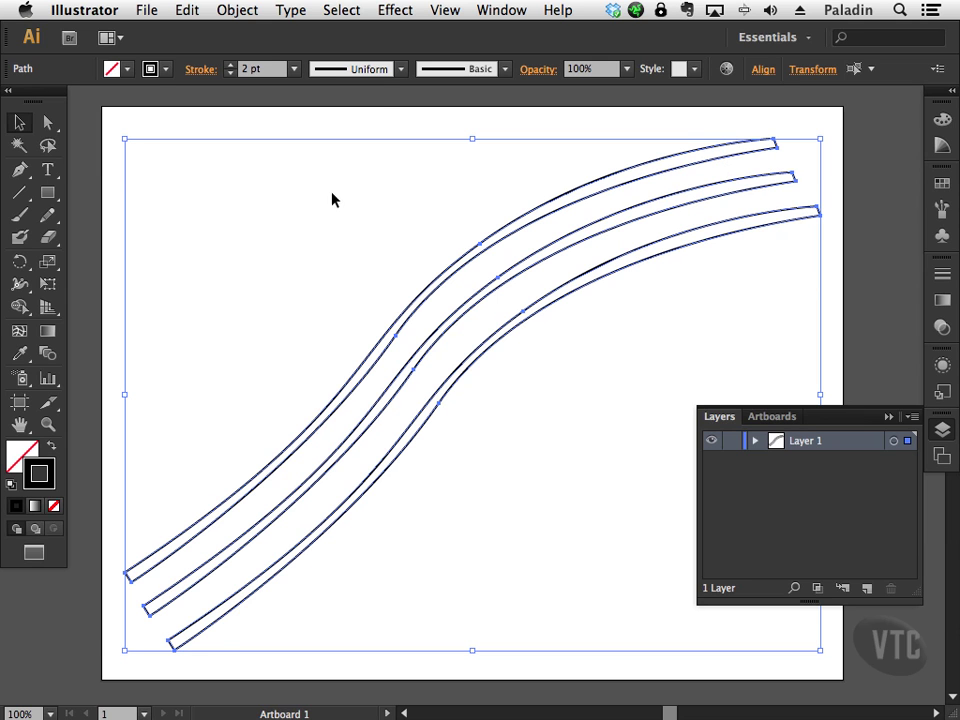
Step: Give the three curved staff lines a dark blue stroke and an orange fill
click(166, 70)
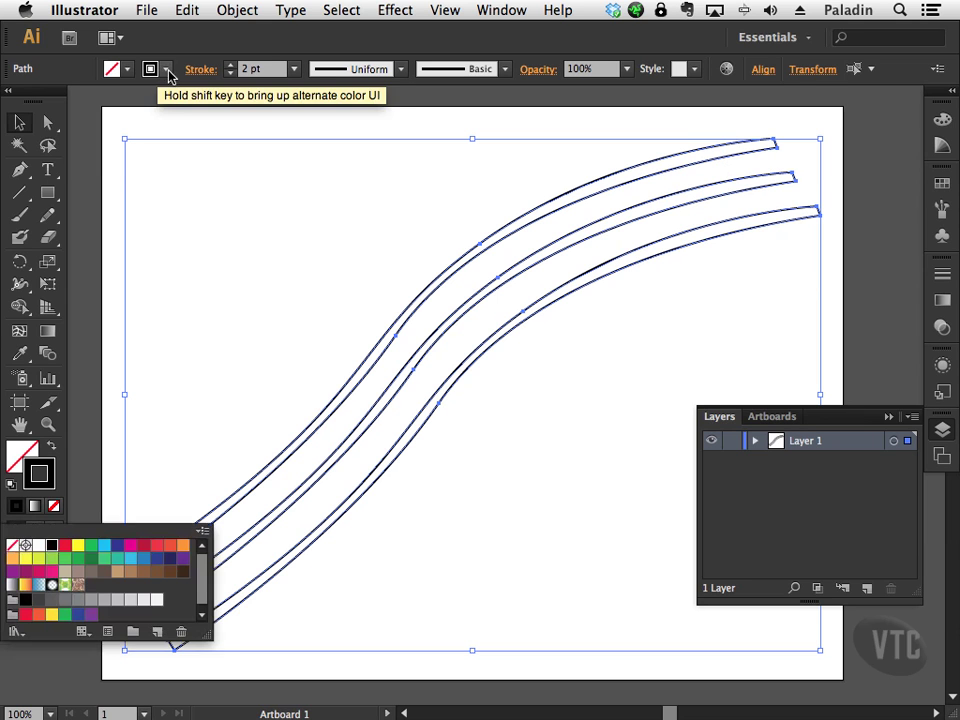
click(119, 545)
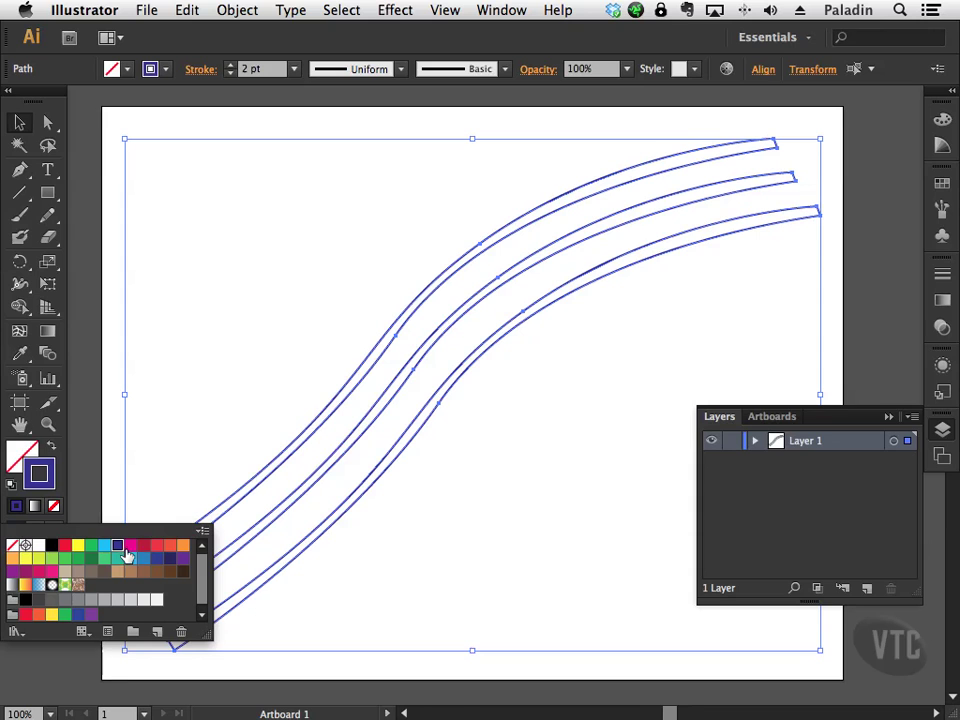
click(125, 77)
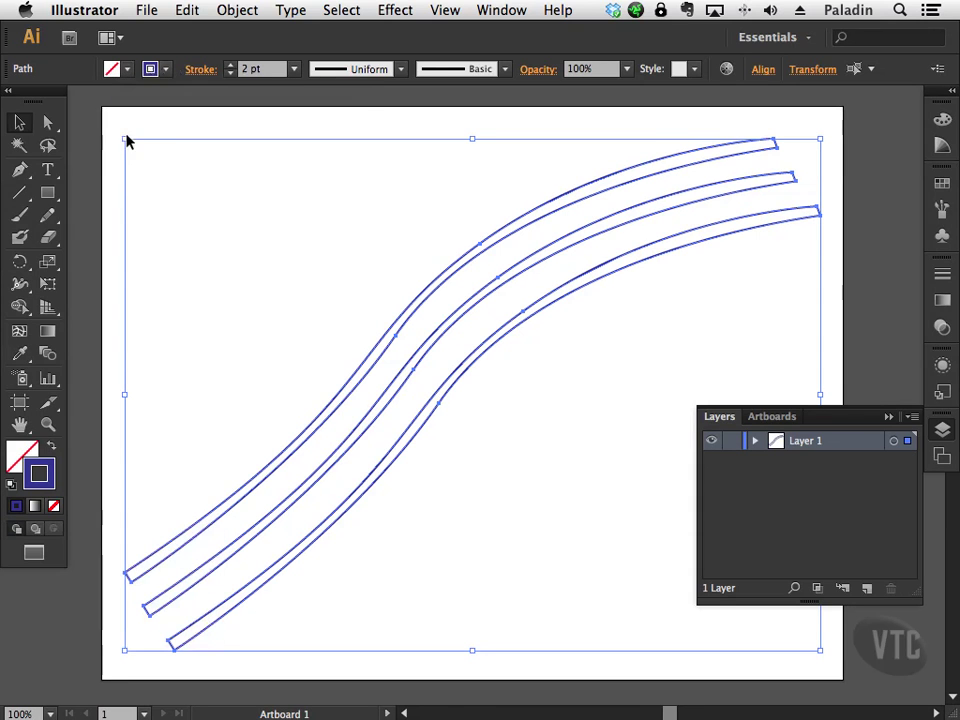
click(129, 70)
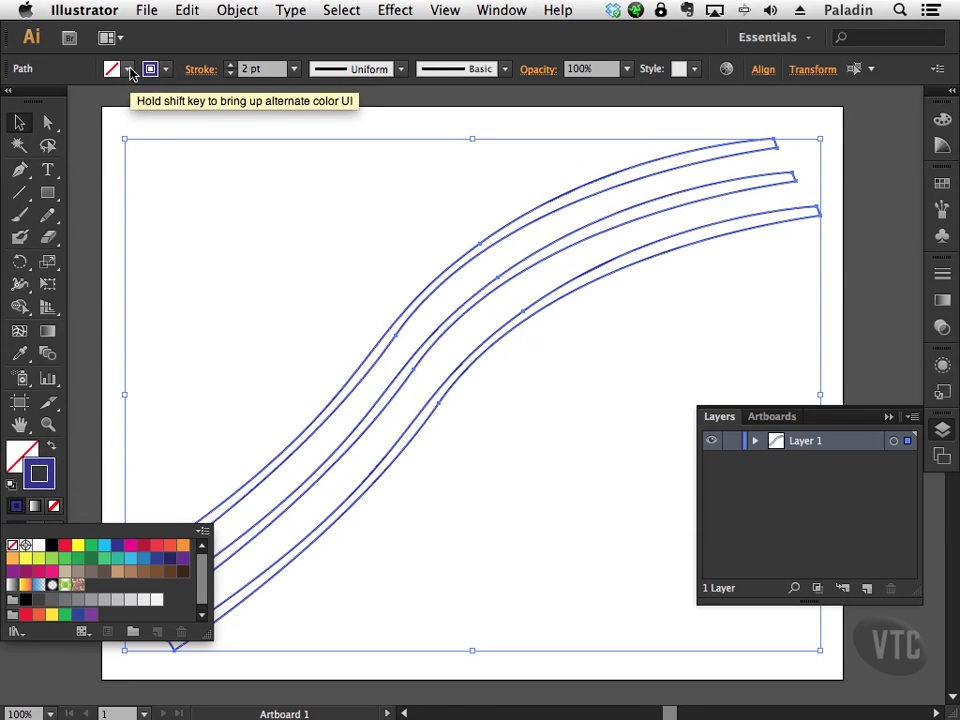
click(184, 549)
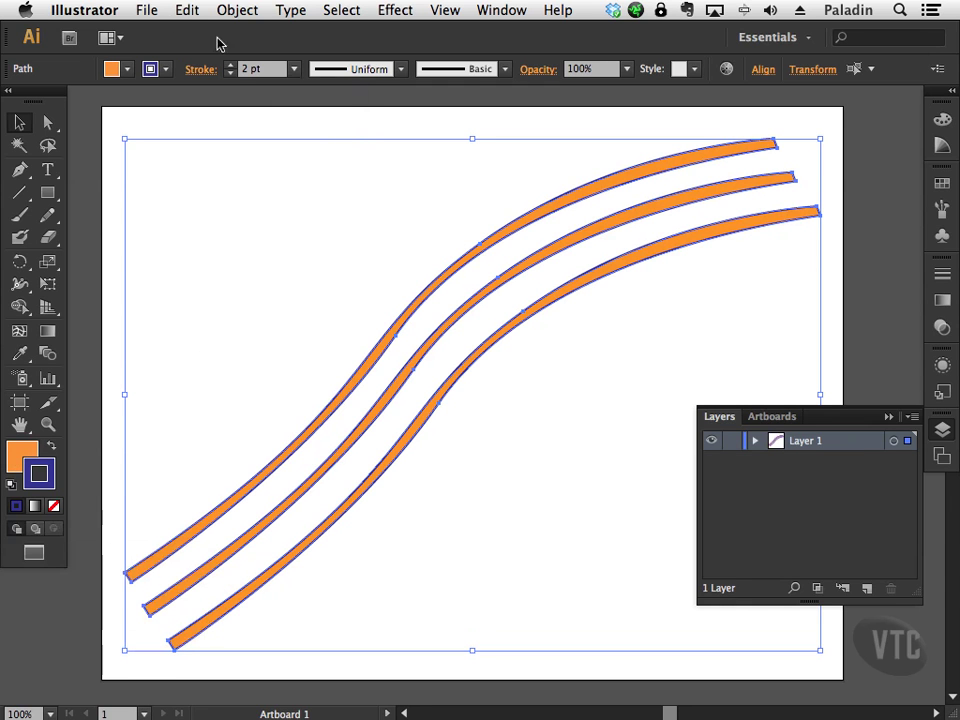
Step: Save the staff lines document as part.ai in the logo folder on the Desktop, in Adobe Illustrator format
click(147, 10)
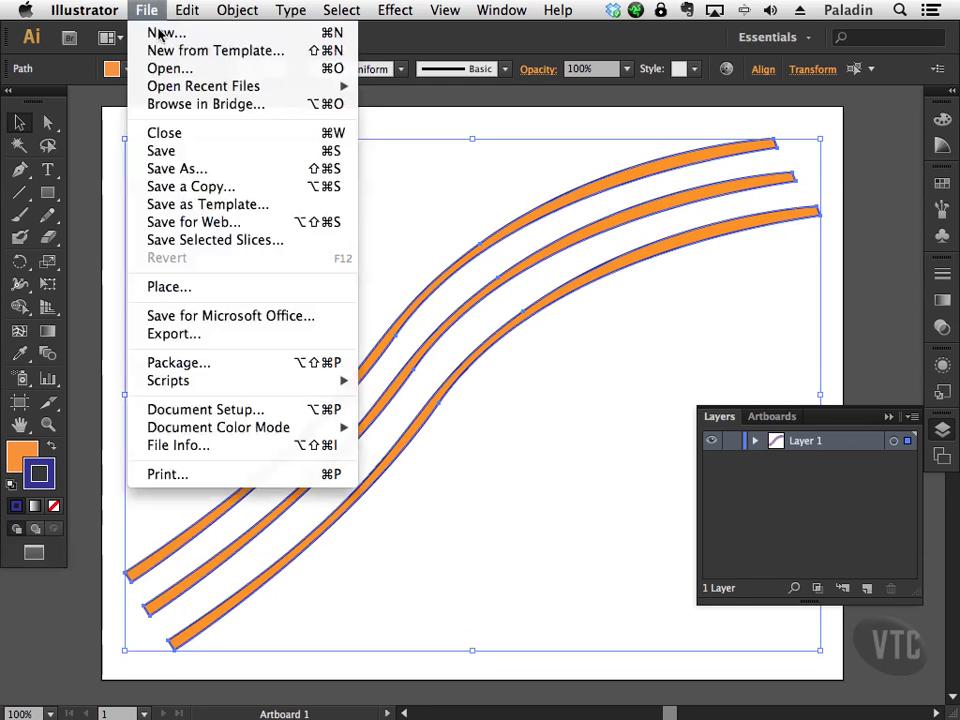
click(206, 150)
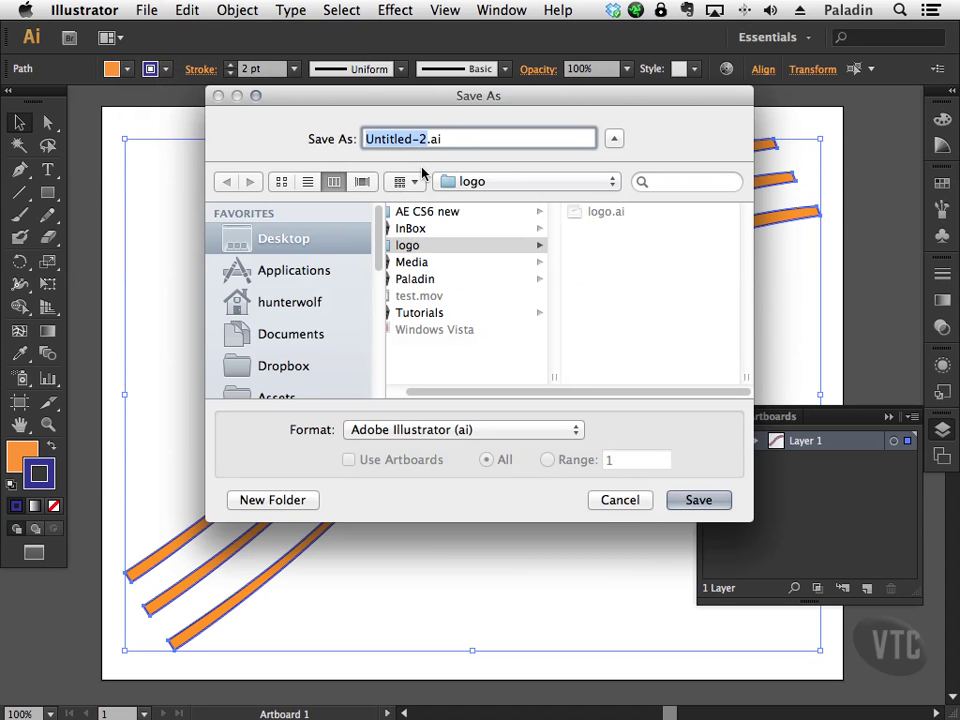
text(part)
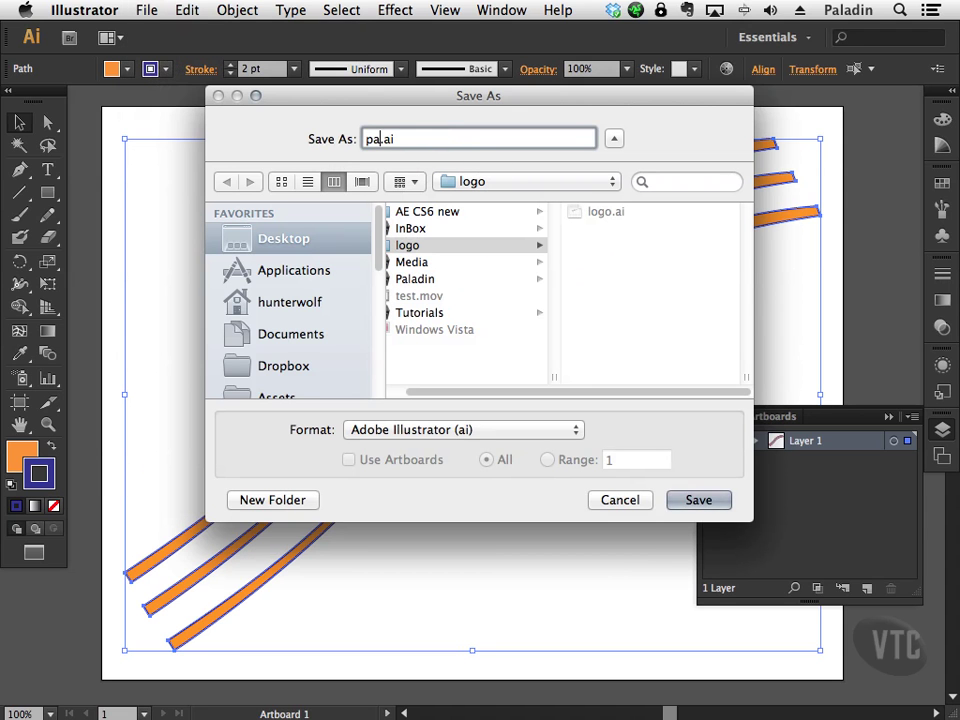
click(693, 500)
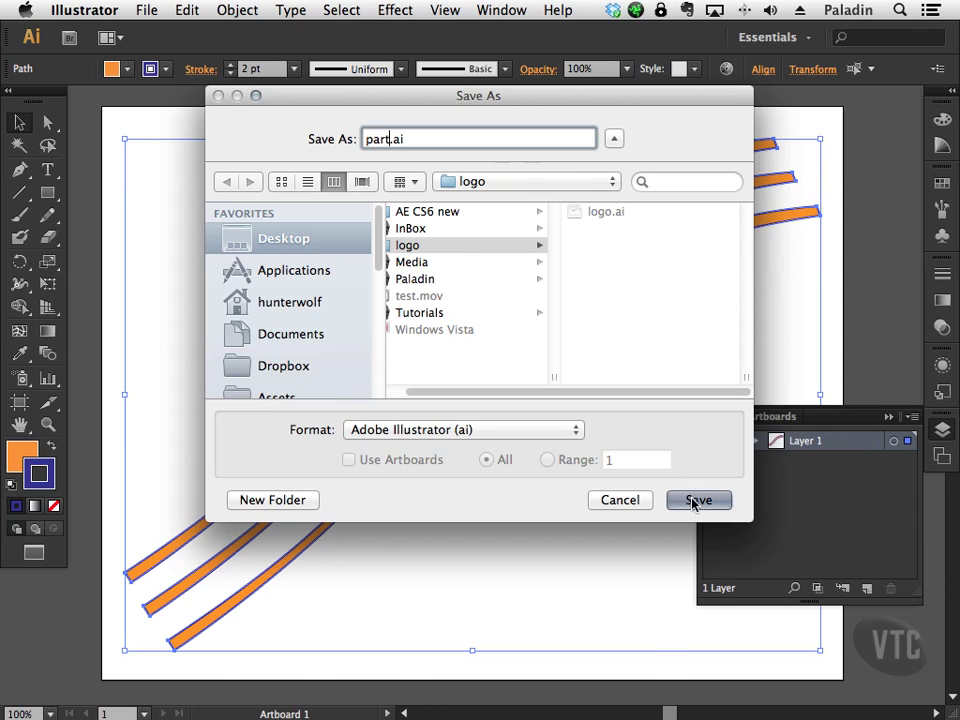
key(Return)
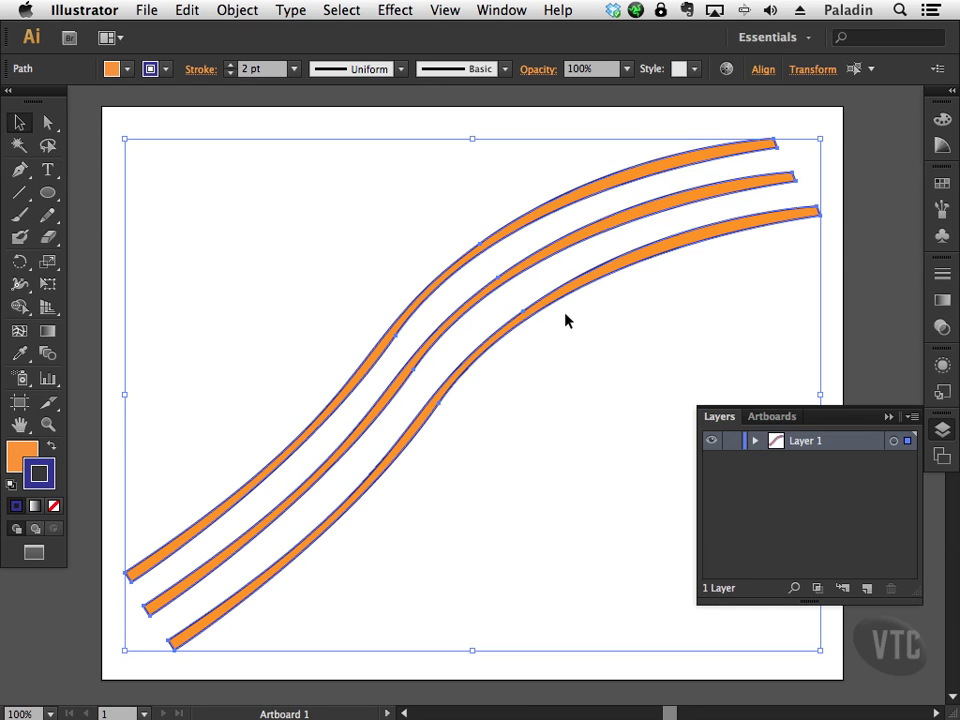
click(47, 192)
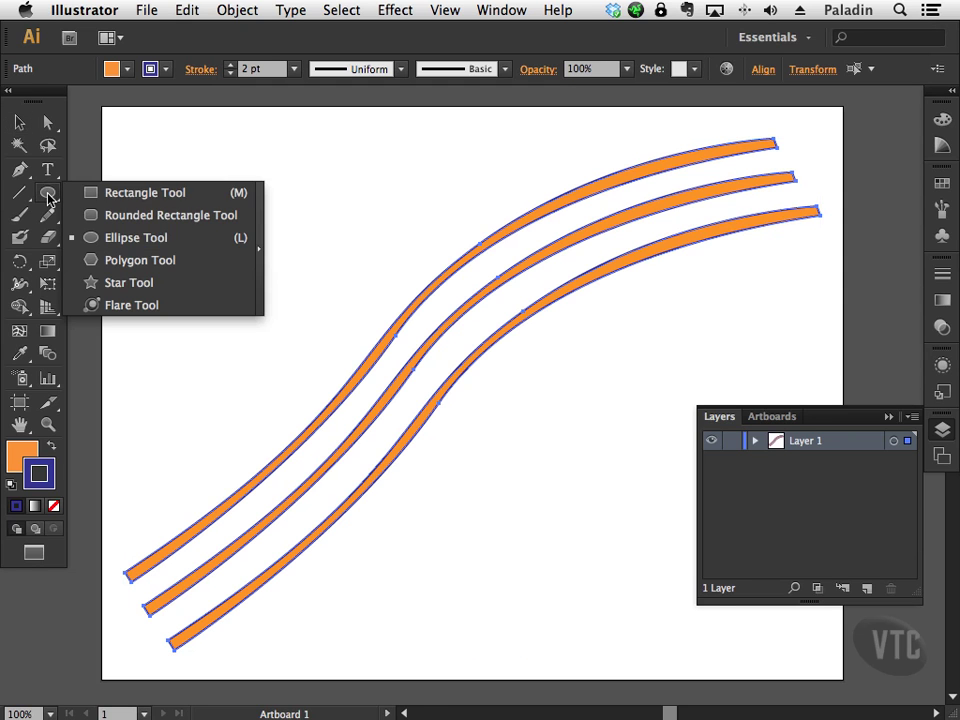
click(113, 240)
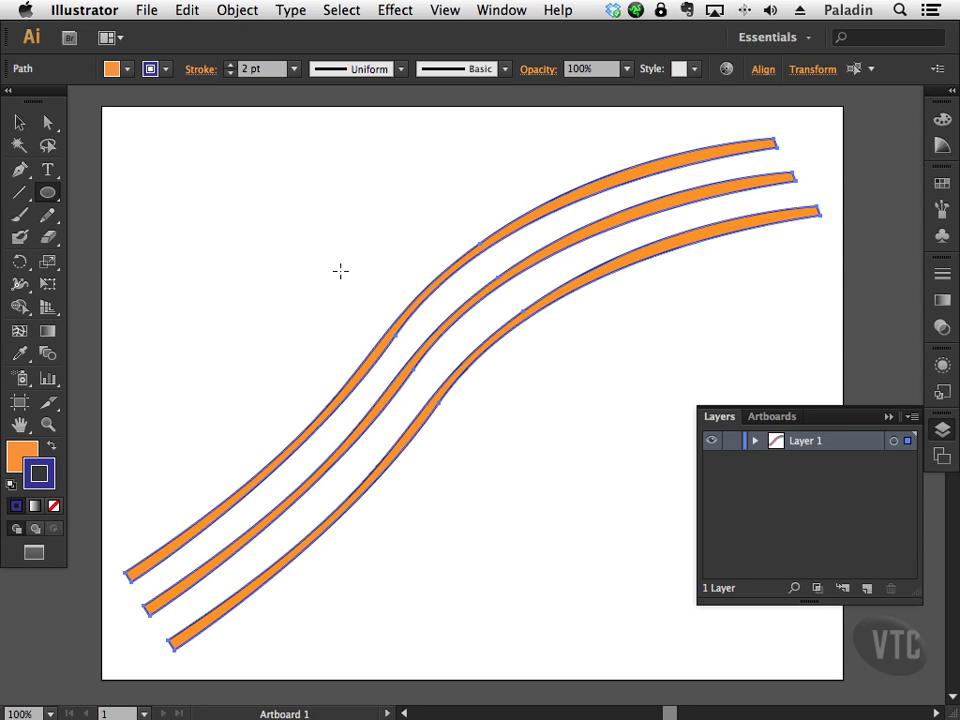
click(30, 121)
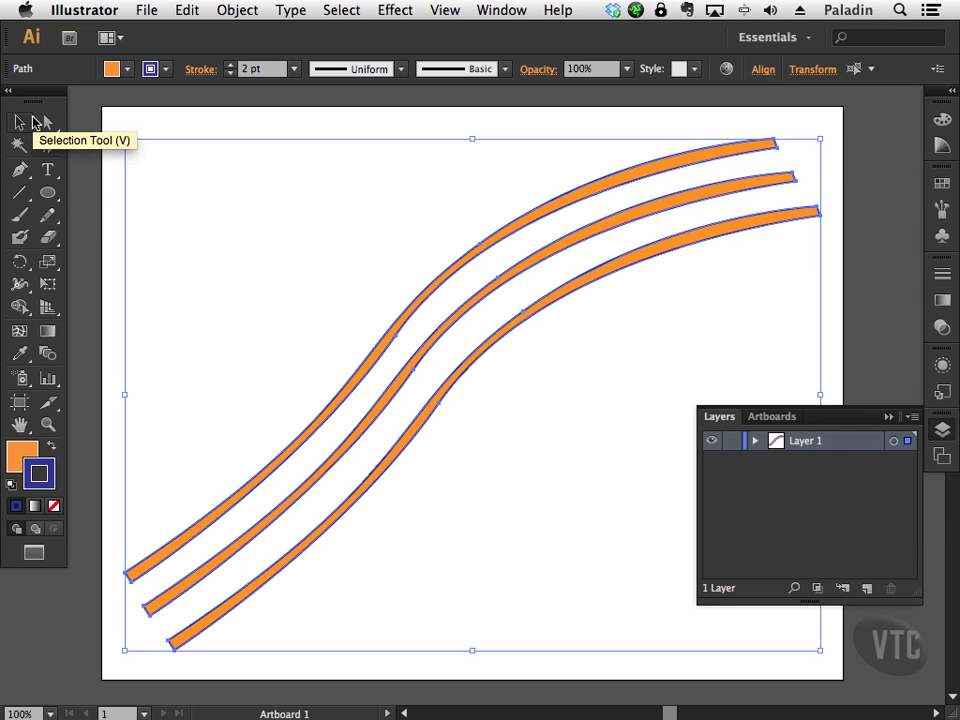